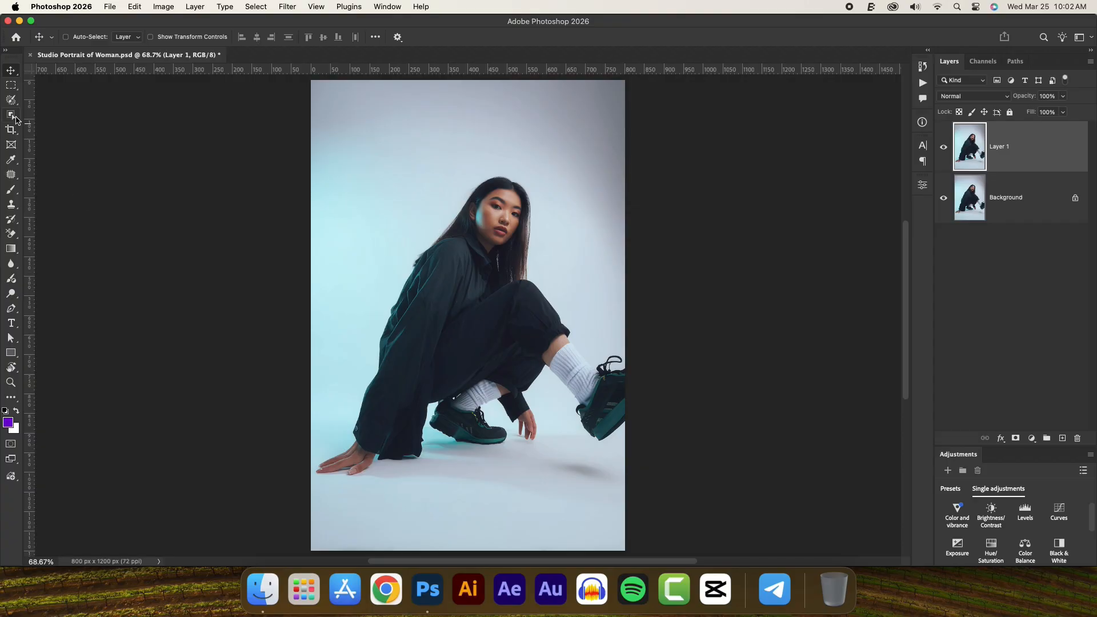
- Select the crouching woman on Layer 1 by drawing a loose lasso outline around her with the Object Selection tool
click(12, 115)
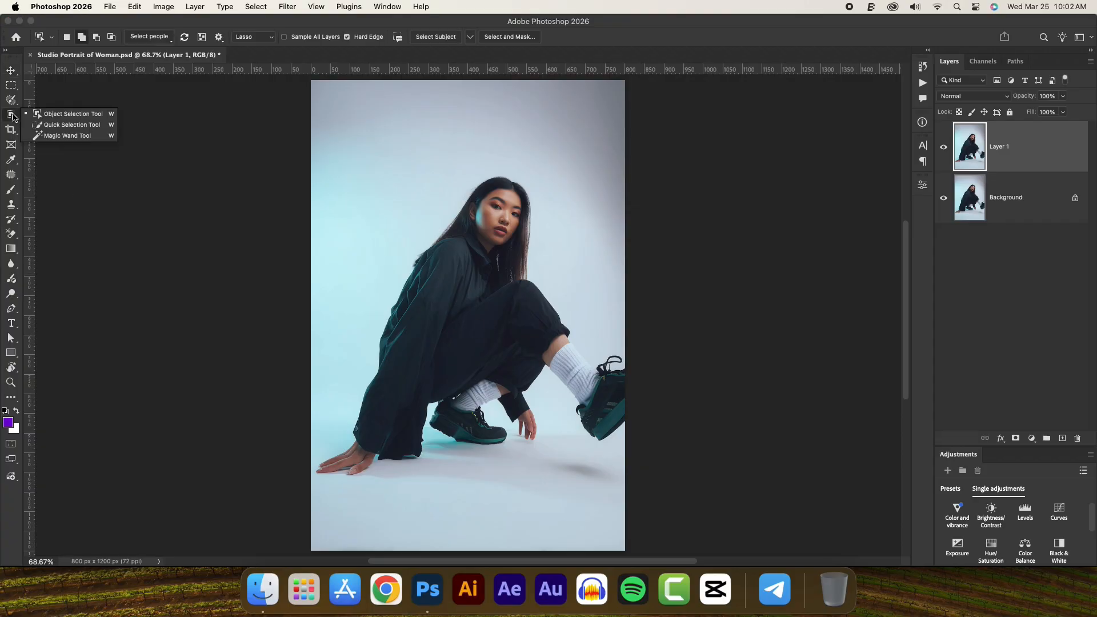
click(70, 117)
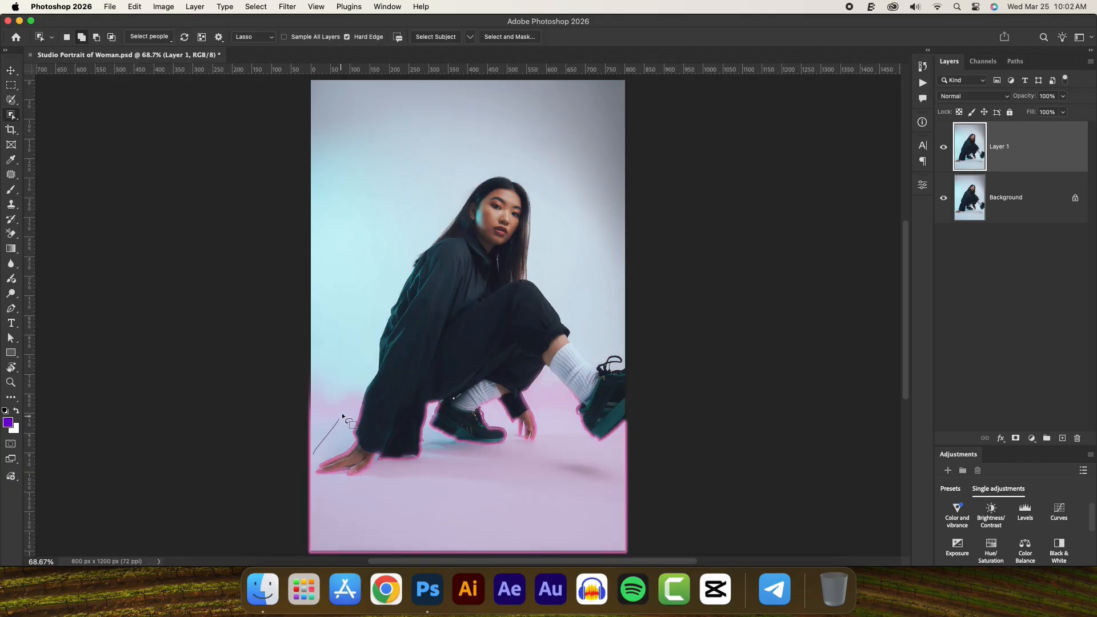
drag(496, 170, 523, 185)
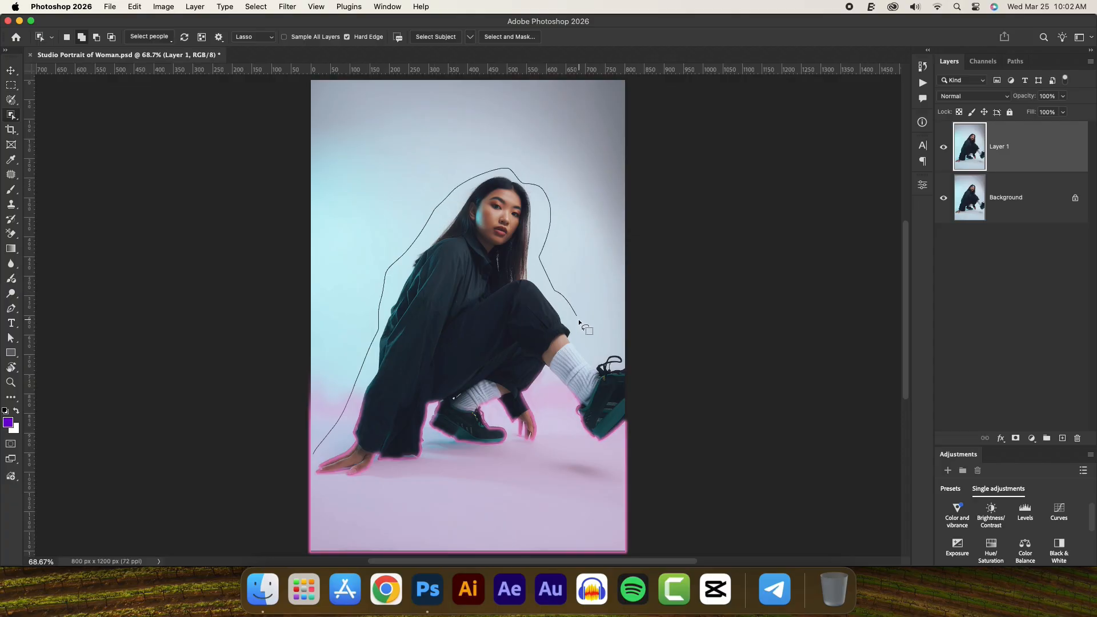
mouse_move(629, 350)
mouse_down()
mouse_move(647, 417)
mouse_move(607, 445)
mouse_up()
drag(560, 398, 546, 389)
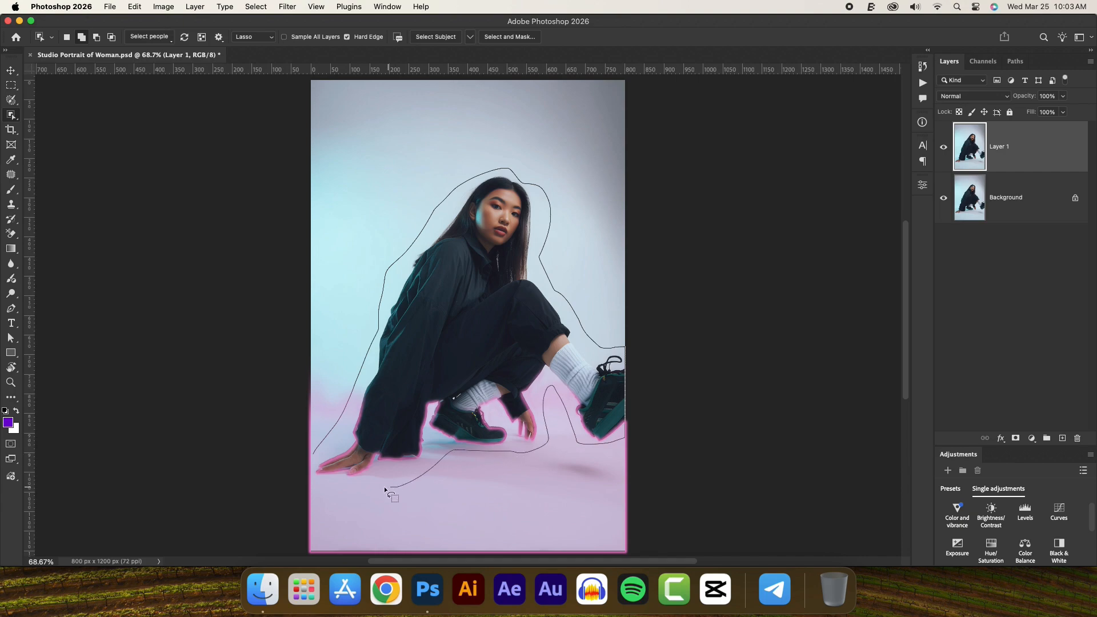
drag(315, 478, 313, 449)
drag(313, 451, 313, 448)
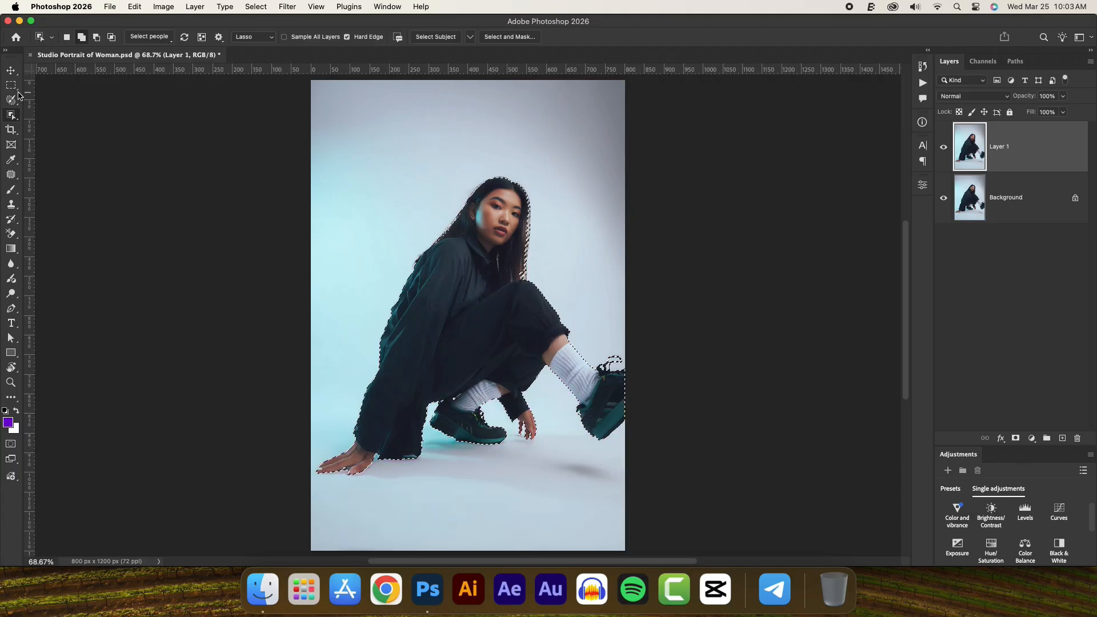
- Mask Layer 1 with the selection, and check the cut-out by temporarily hiding the Background layer
click(11, 70)
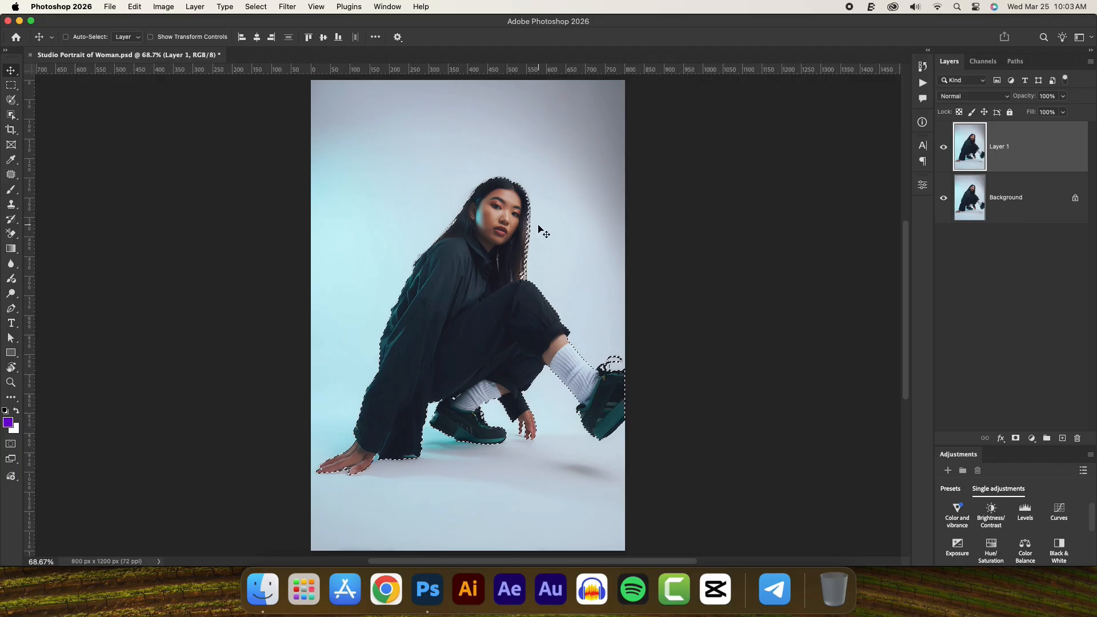
scroll(538, 229, up, 2)
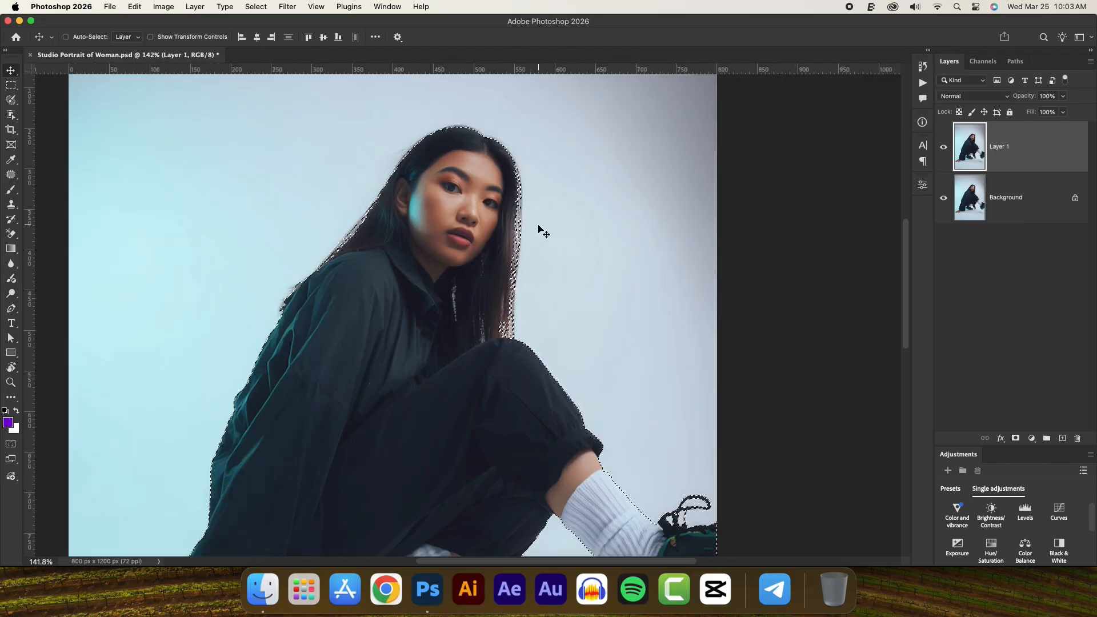
scroll(539, 228, down, 1)
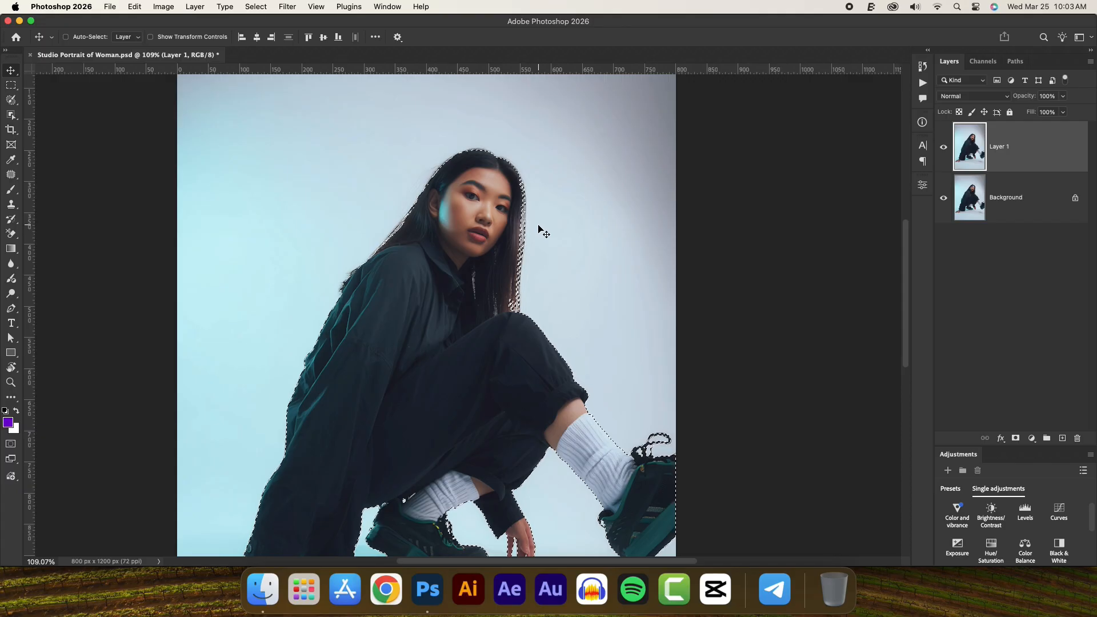
scroll(539, 229, down, 1)
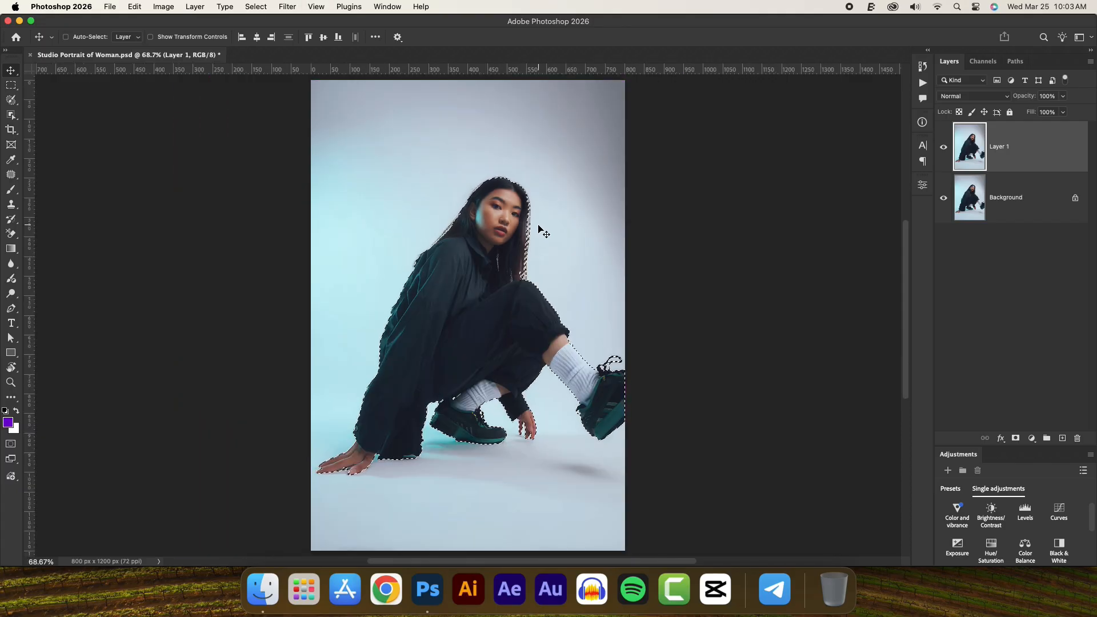
click(1015, 439)
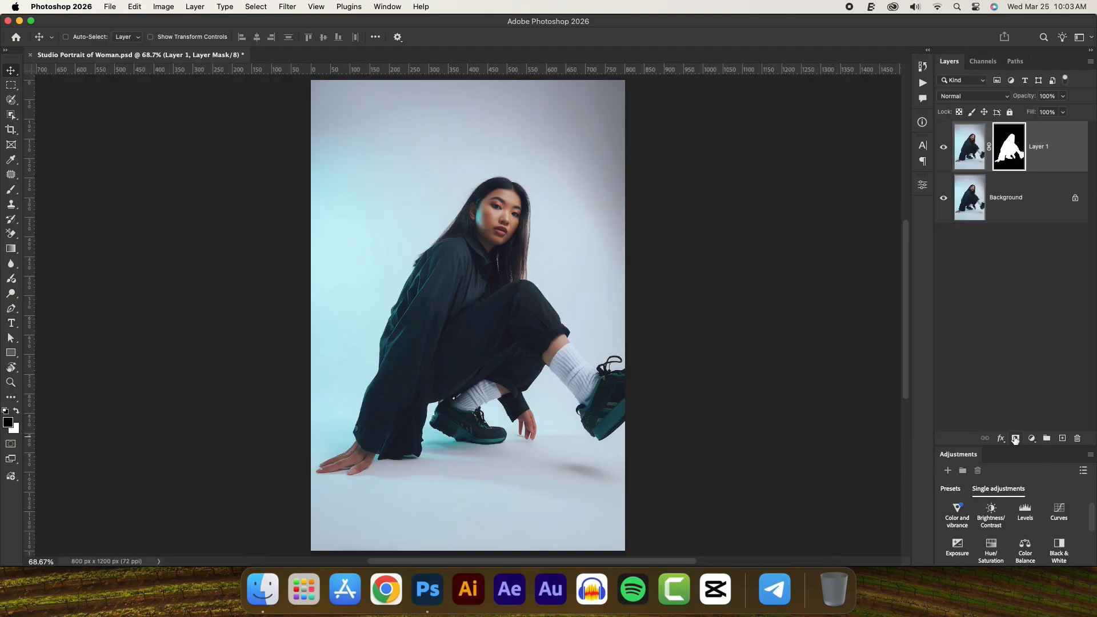
click(944, 198)
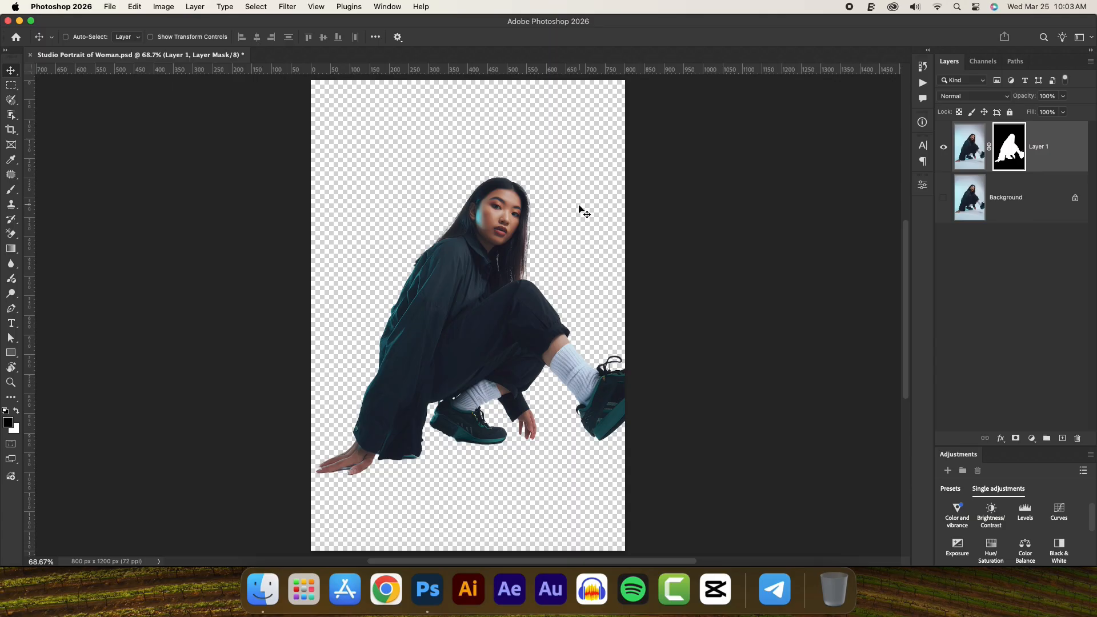
click(943, 197)
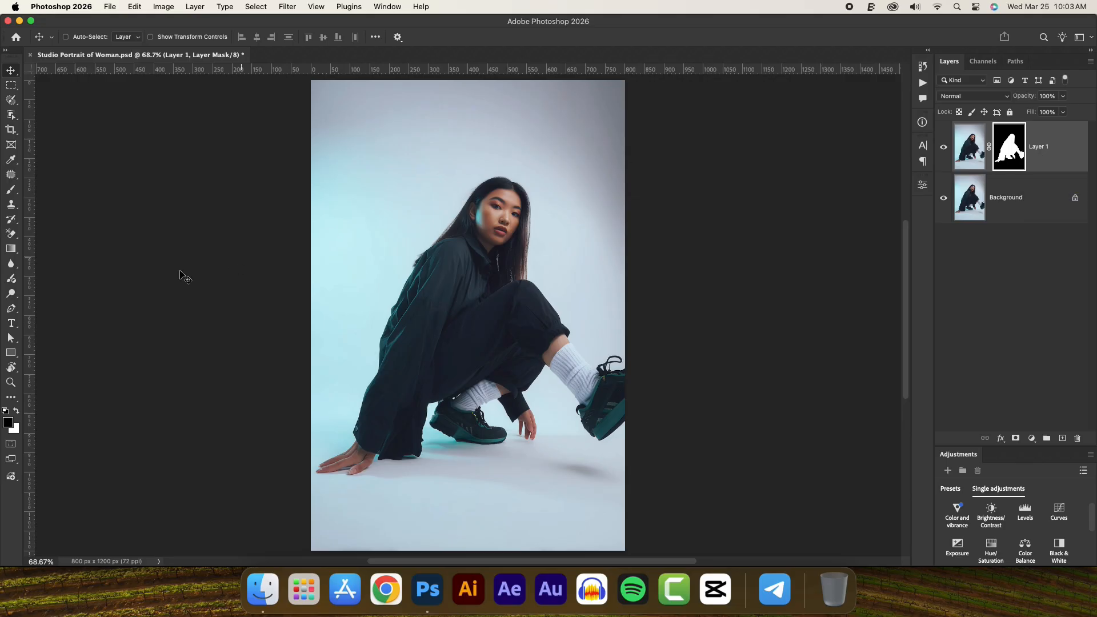
- Add the text "SWAG" in white Anton as a new text layer beside the woman's head
click(11, 326)
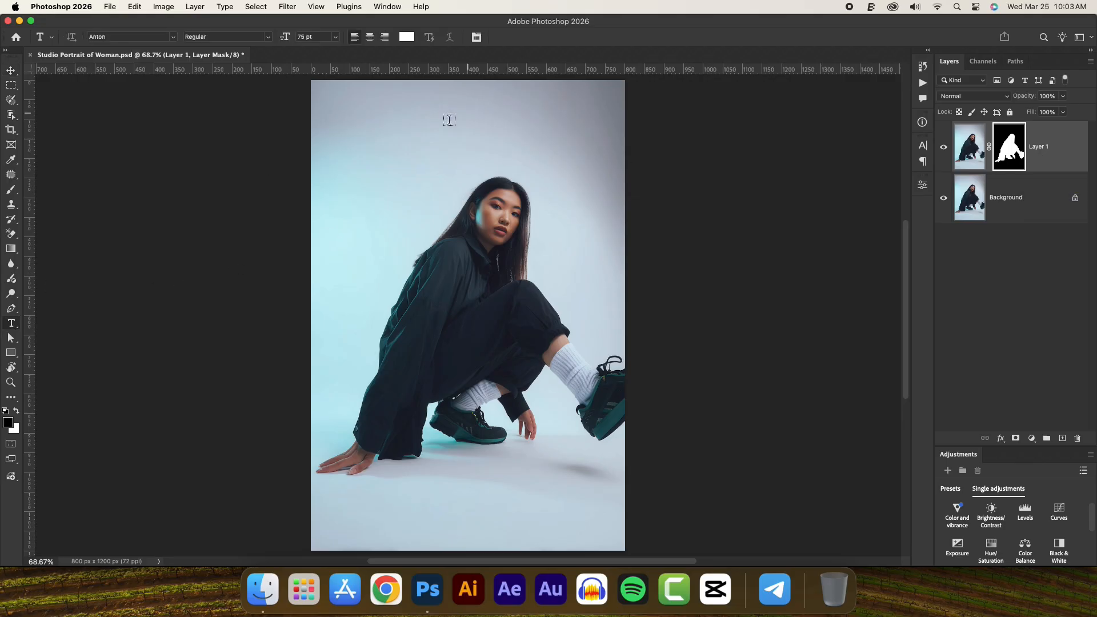
click(412, 214)
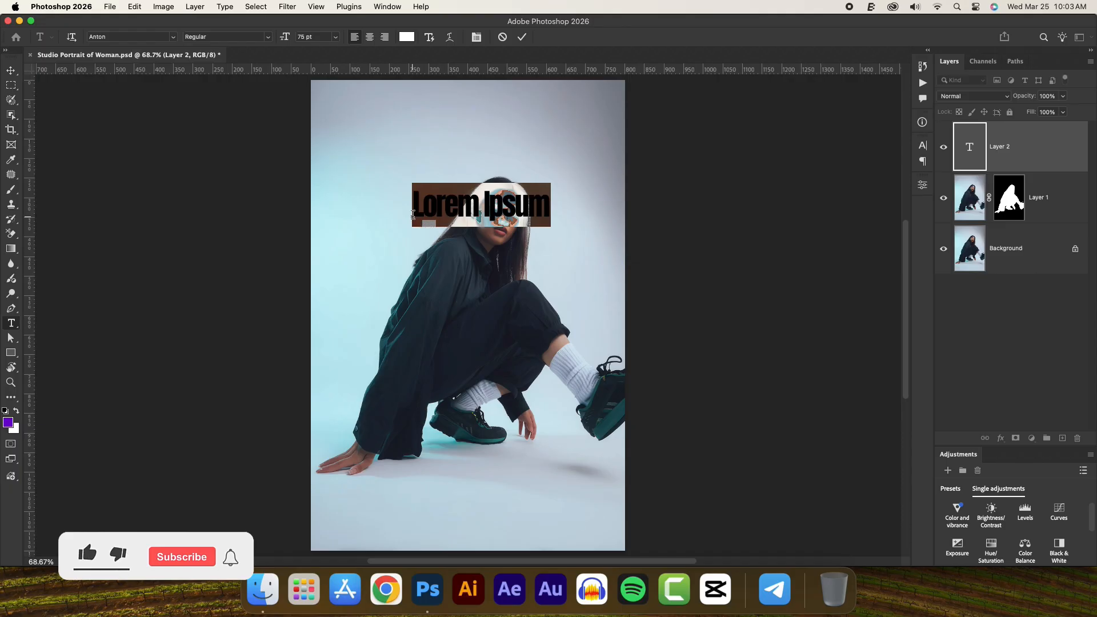
text(SWAG)
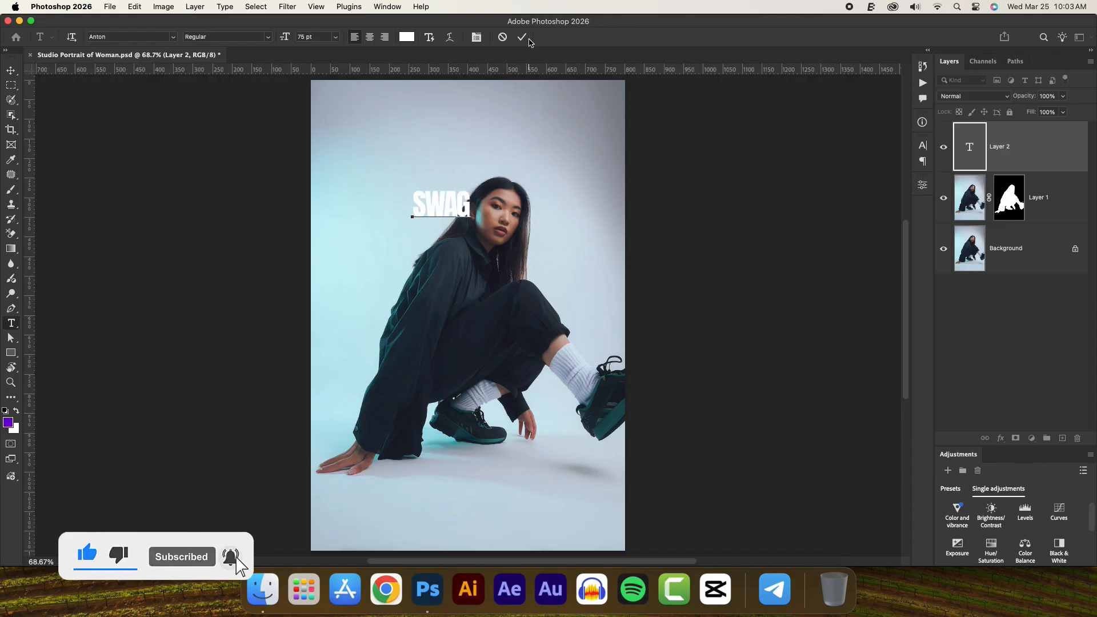
key(ctrl+Return)
key(v)
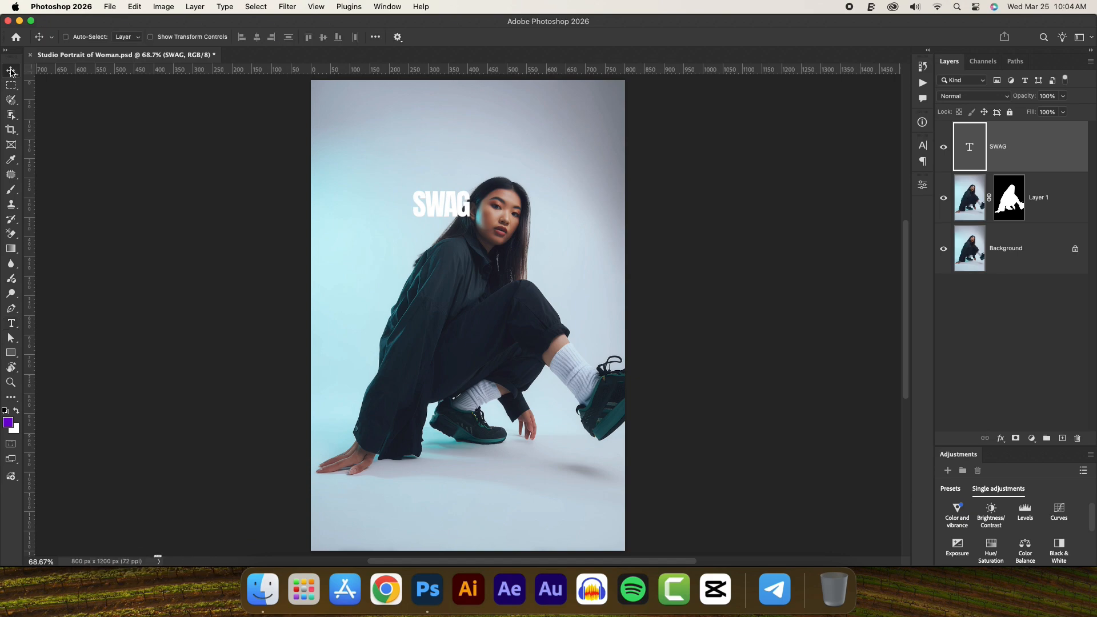
- Set the font size of the SWAG text to 316 pt
click(923, 147)
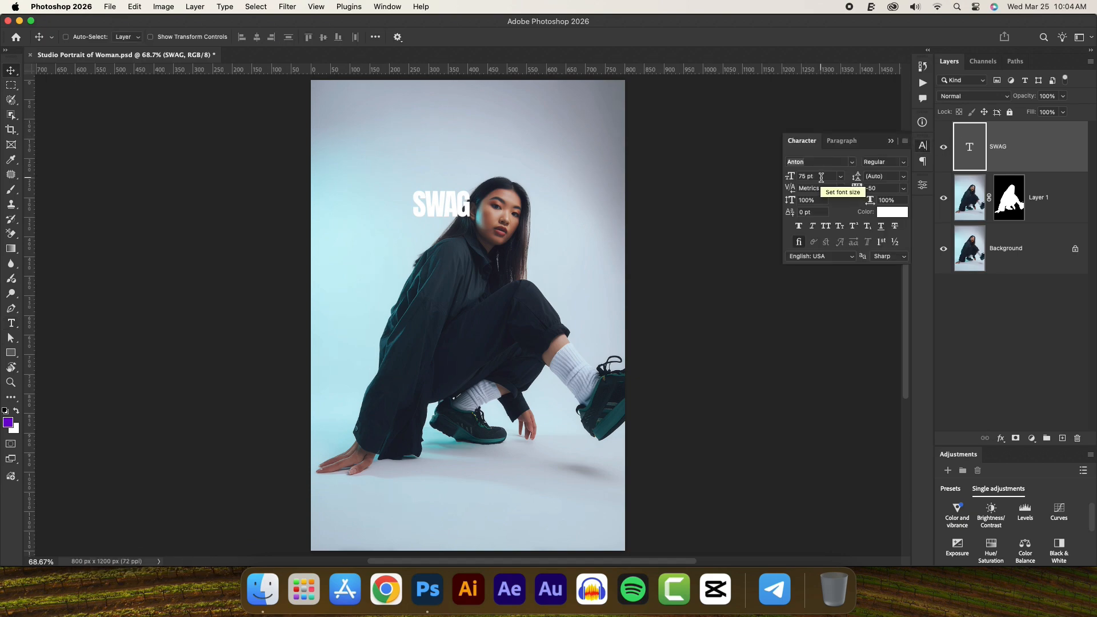
click(814, 163)
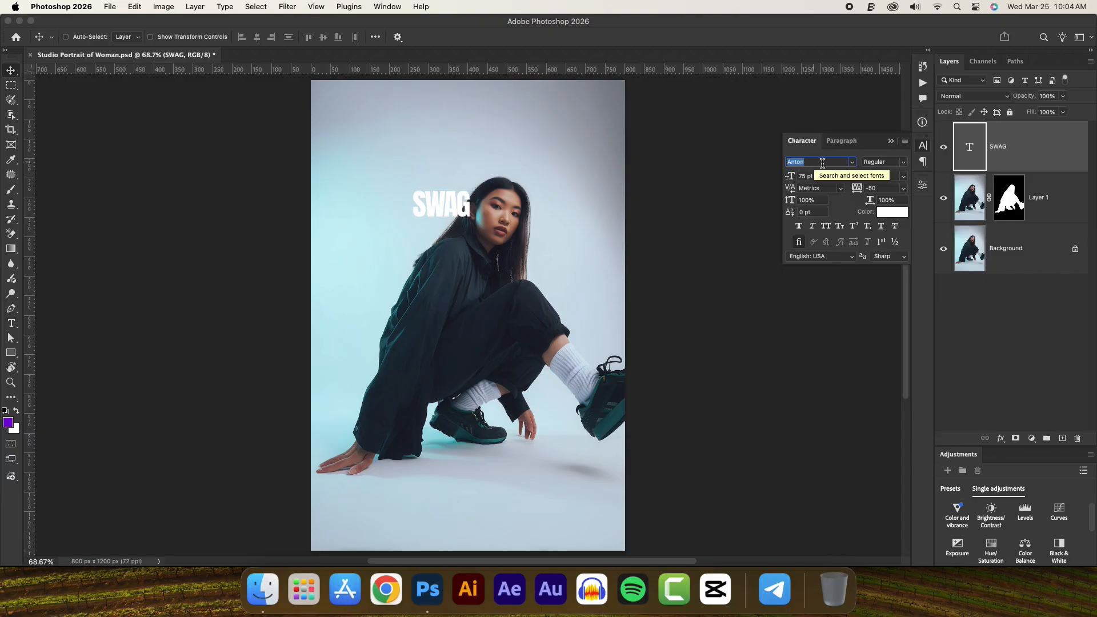
click(823, 176)
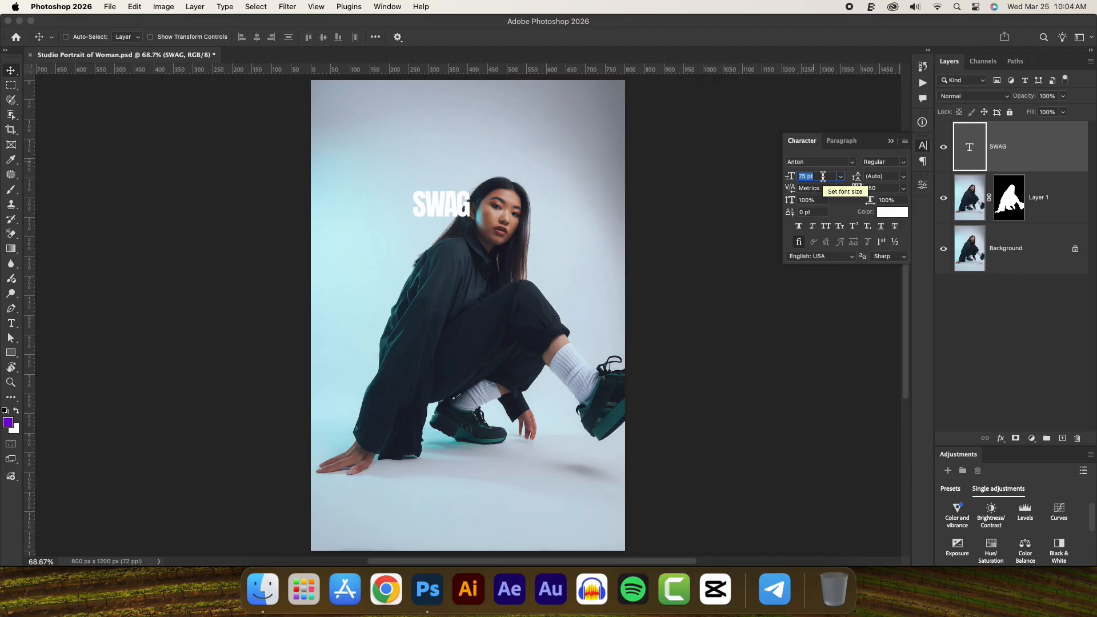
text(316)
key(Return)
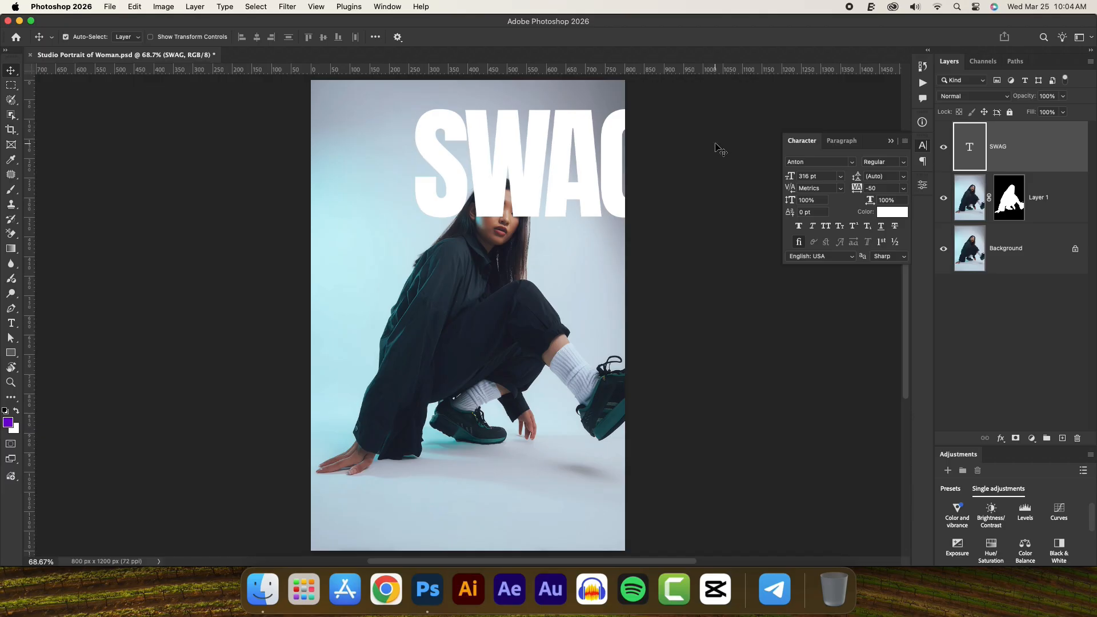
- Centre the SWAG text horizontally on the canvas and shift it slightly down so it overlaps the woman's head
key(super+a)
click(258, 38)
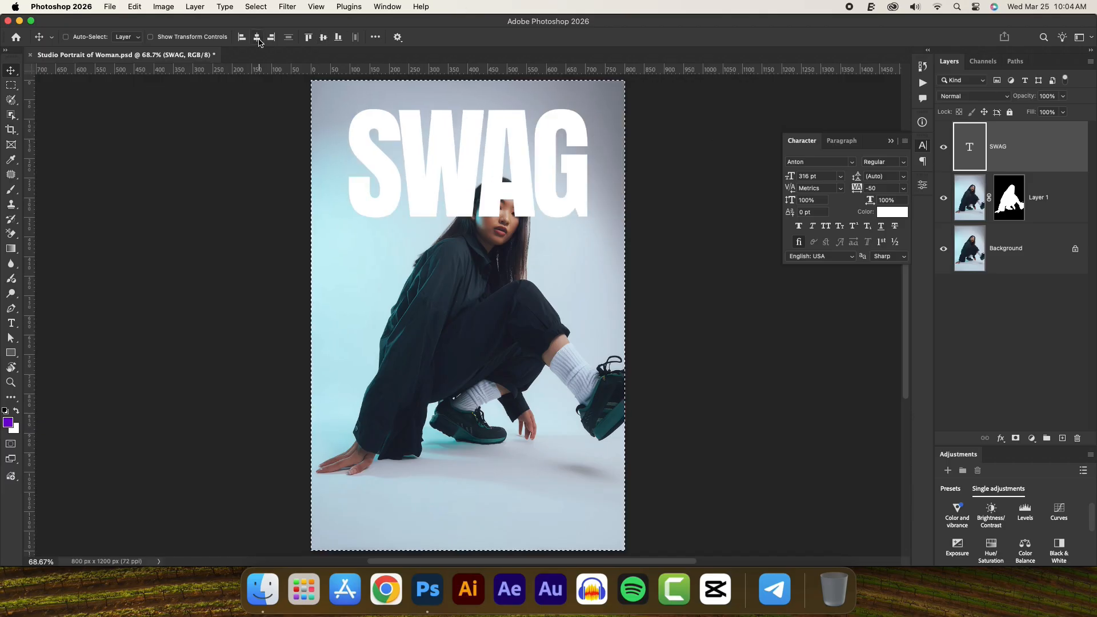
key(super+d)
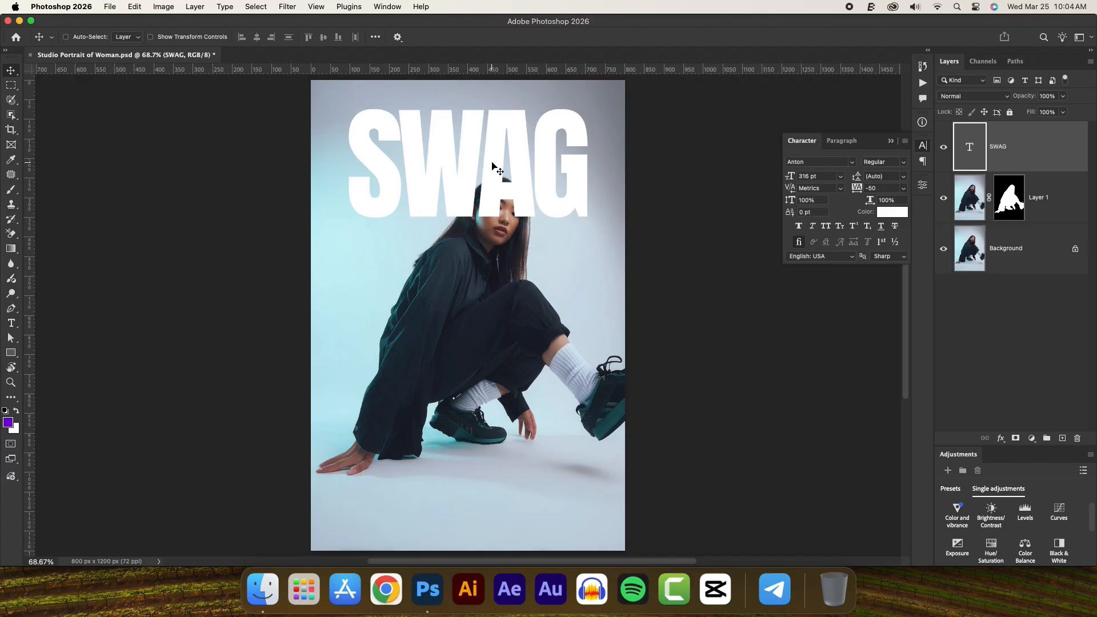
drag(492, 165, 494, 171)
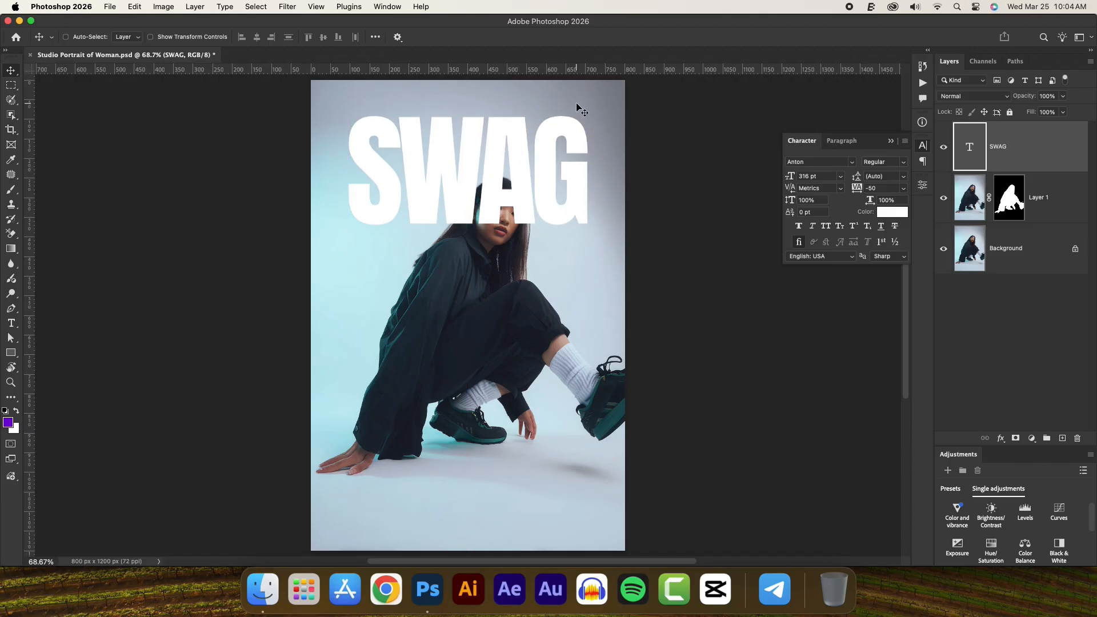
key(Up)
key(Up)
key(Up)
key(Up)
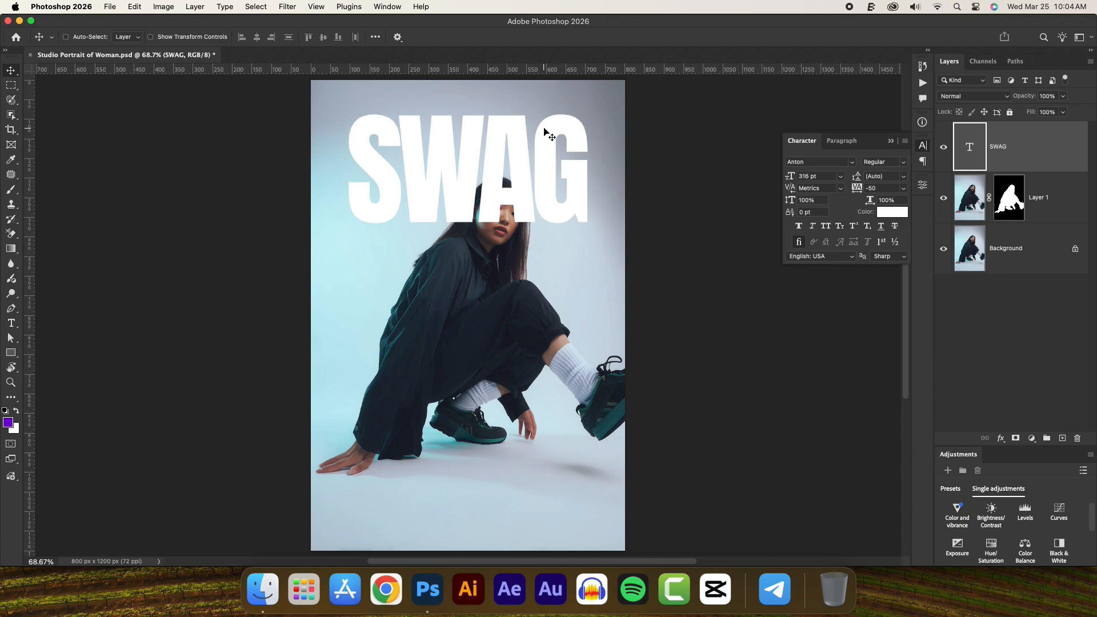
- Duplicate the SWAG text layer and place the copy between Layer 1 and the Background layer
key(super)
key(super+j)
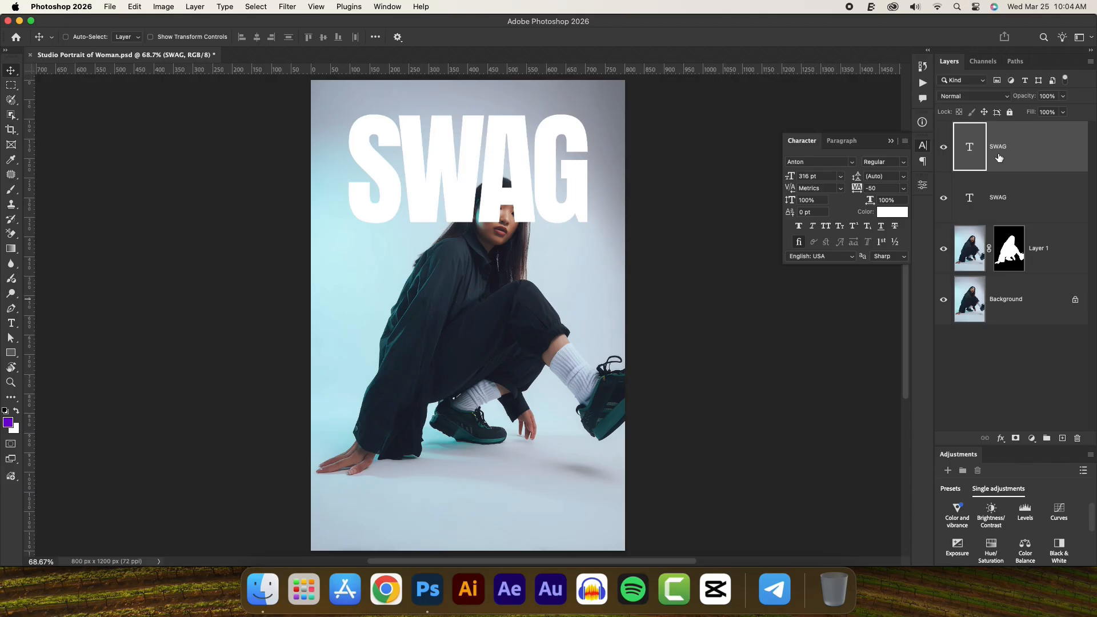
drag(999, 158, 998, 276)
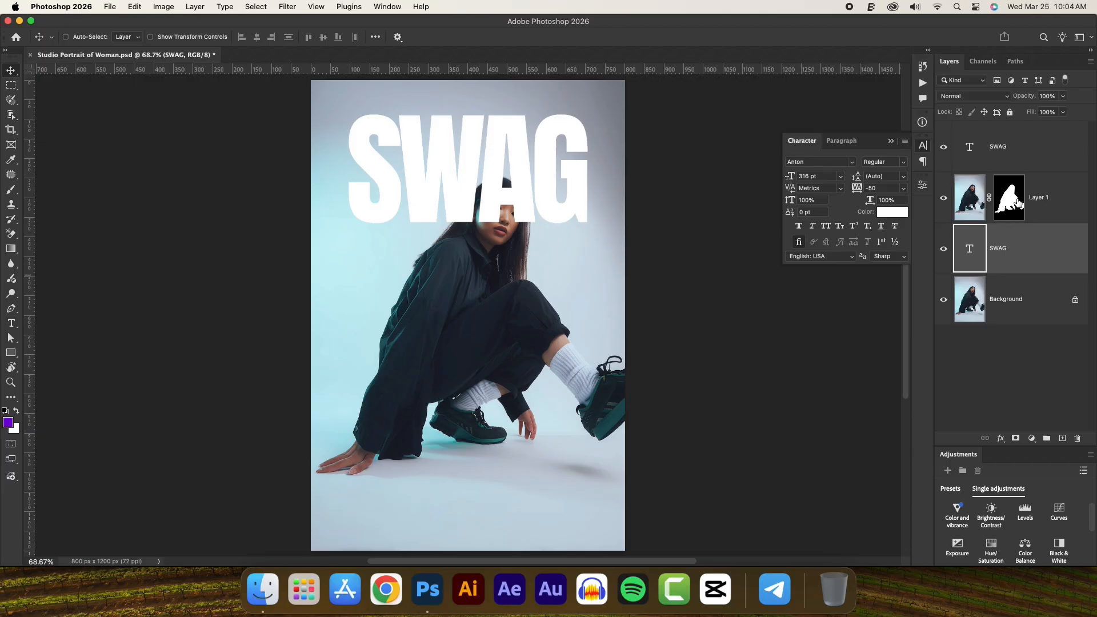
- Check the text behind the woman by briefly hiding the top SWAG layer, and set that top layer's fill to 0%
click(944, 146)
click(944, 146)
click(1022, 154)
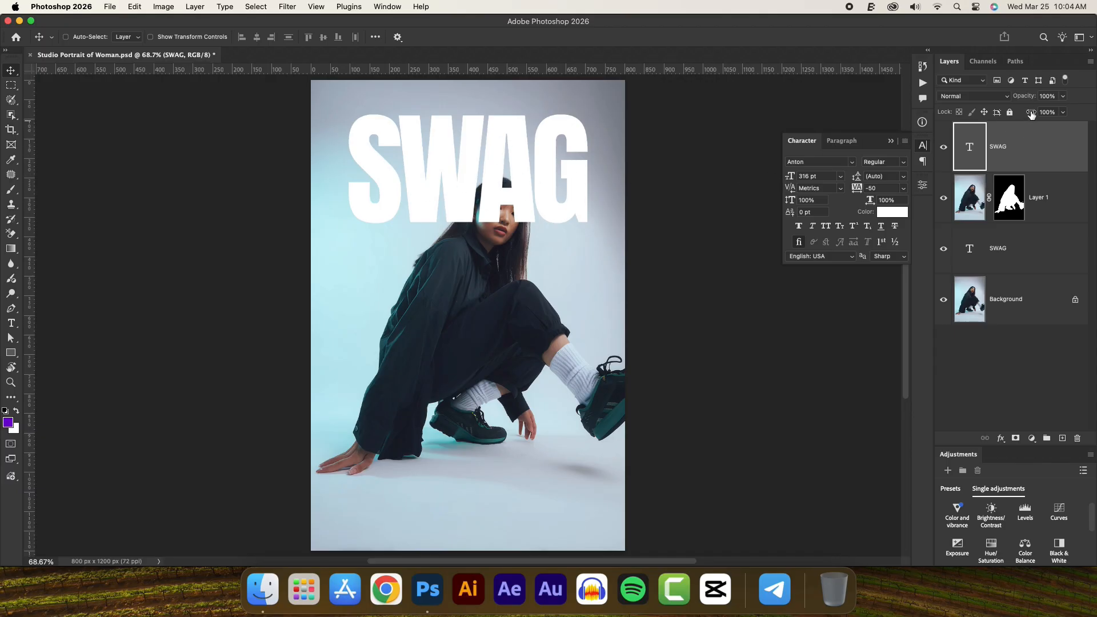
drag(1031, 113, 947, 128)
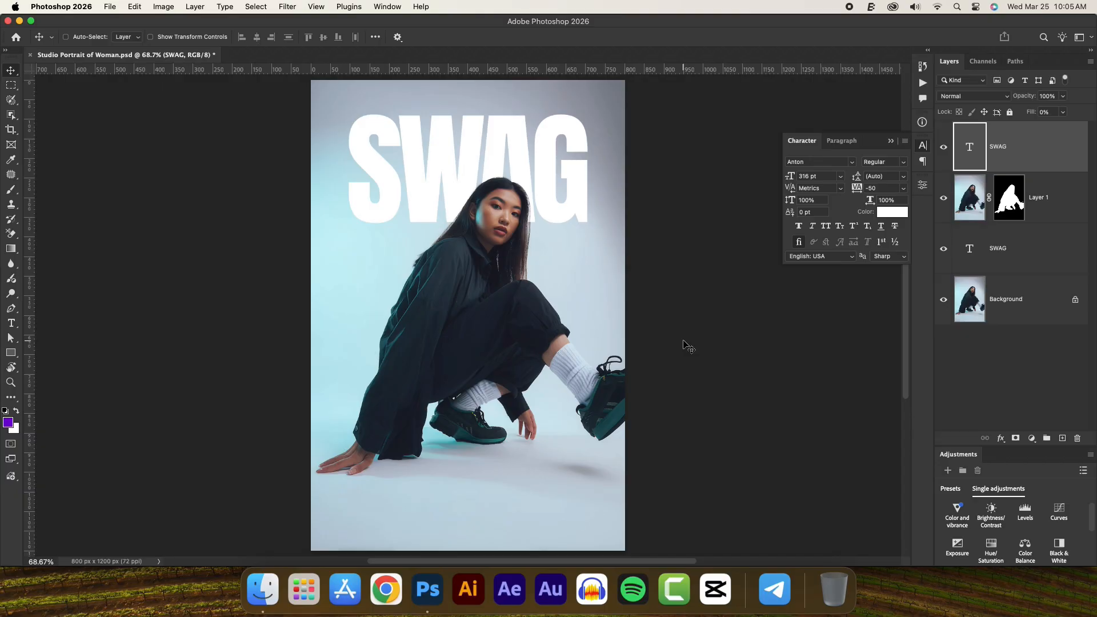
- Add a Stroke layer style to the top SWAG text layer and set its colour to white (ffffff)
click(1000, 439)
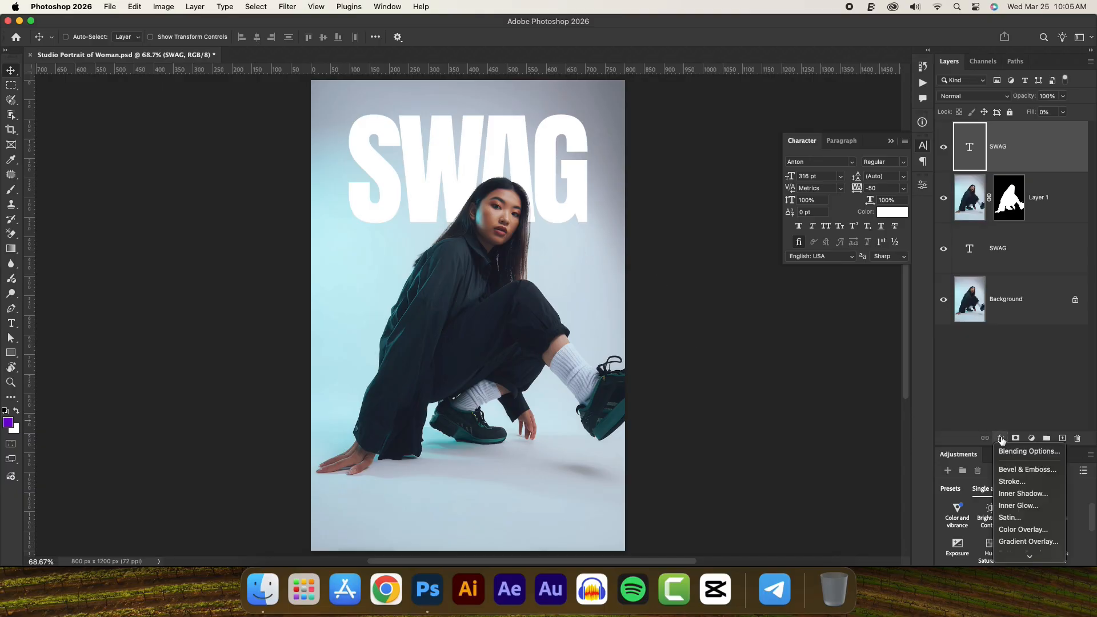
click(1019, 482)
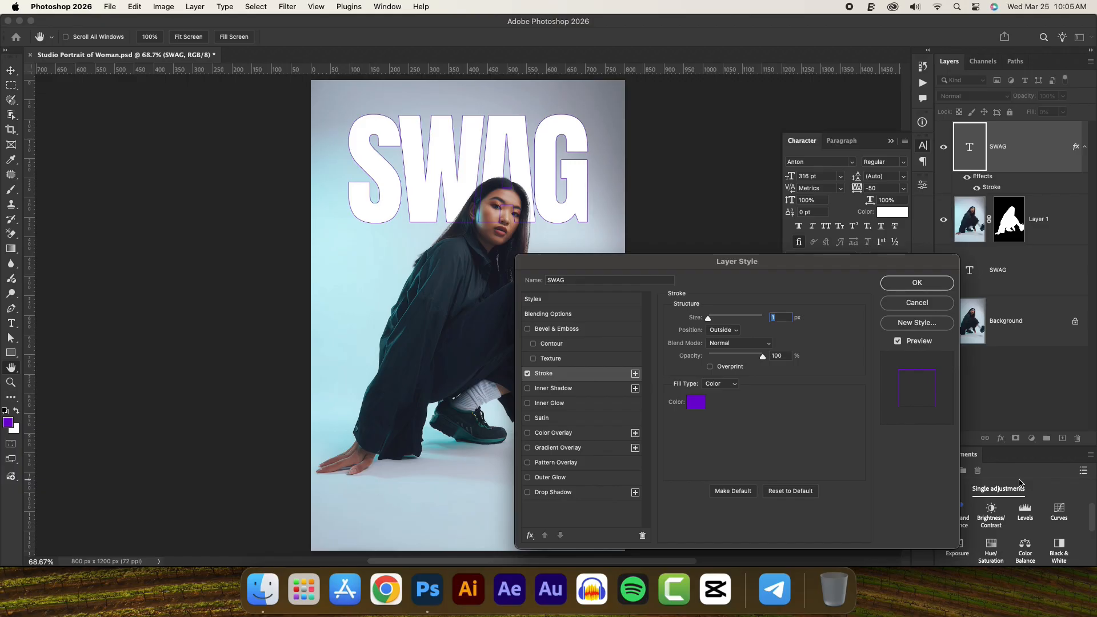
click(697, 403)
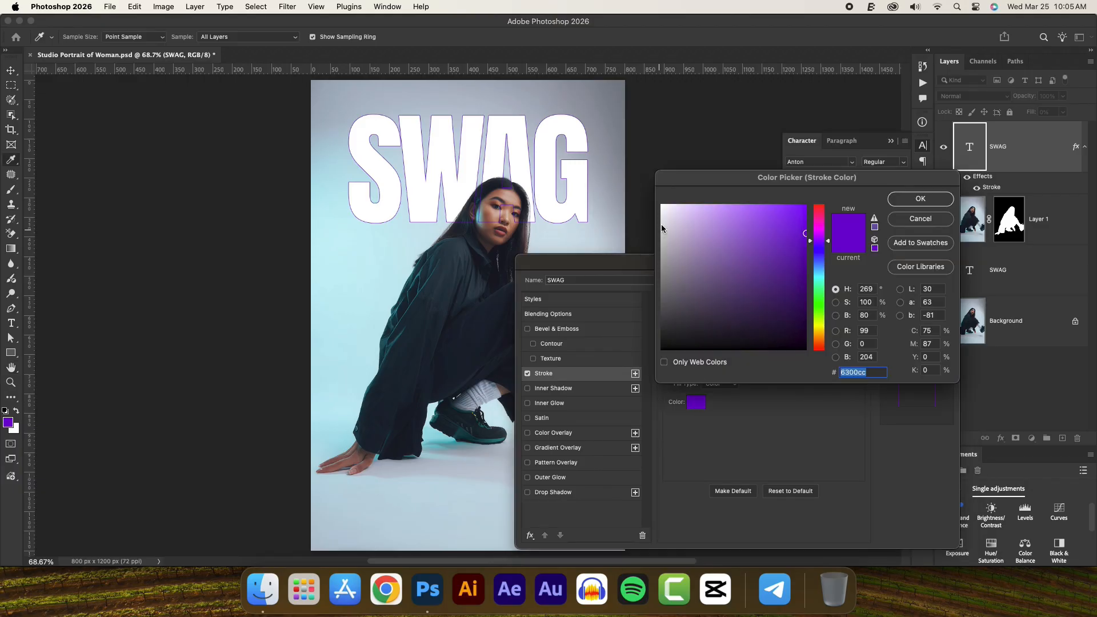
drag(663, 220, 649, 197)
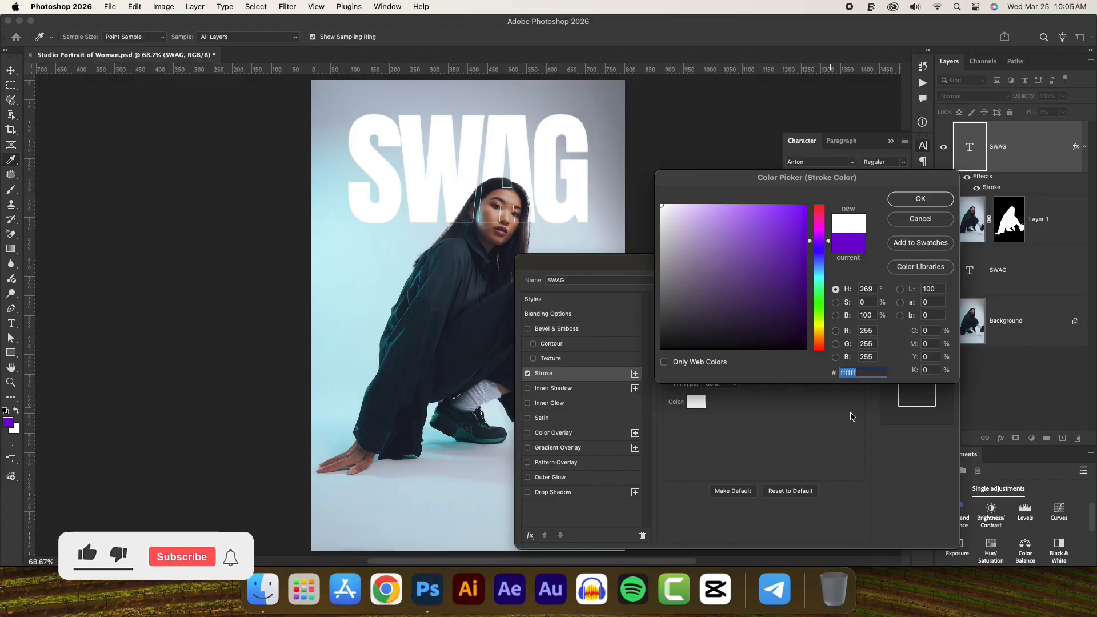
click(869, 372)
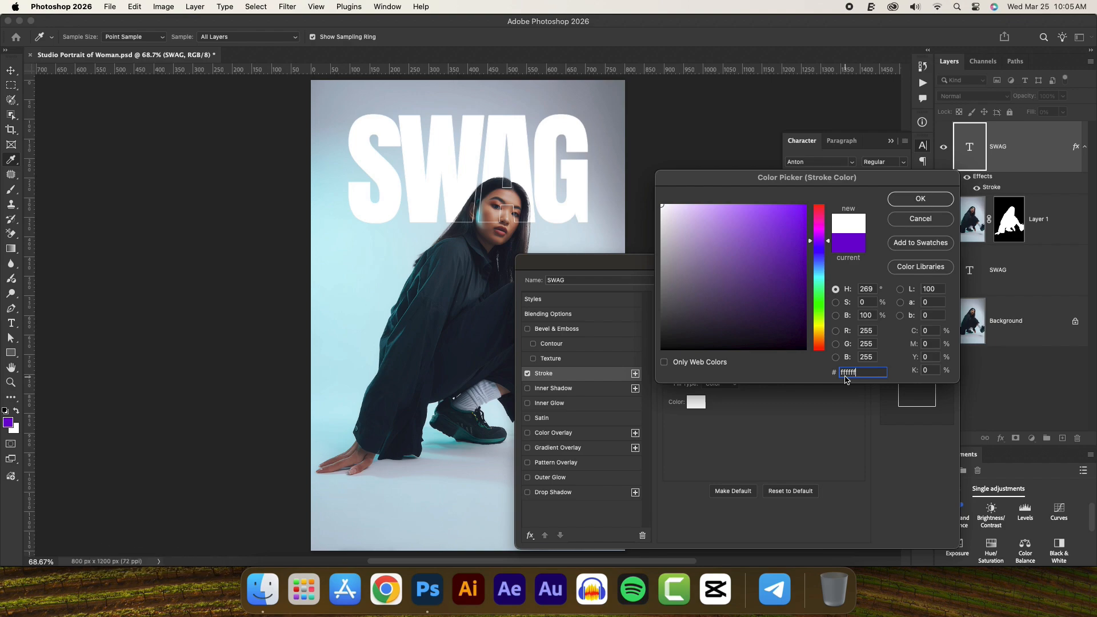
click(934, 204)
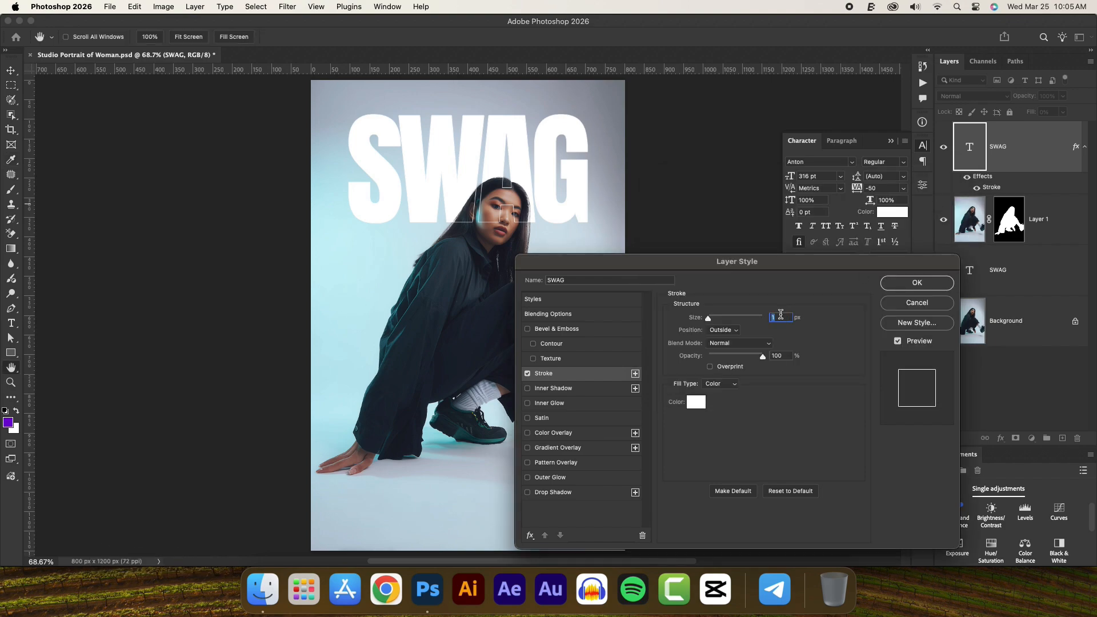
- Set the stroke size to 2 px, keep its position Outside, and apply the layer style
text(2)
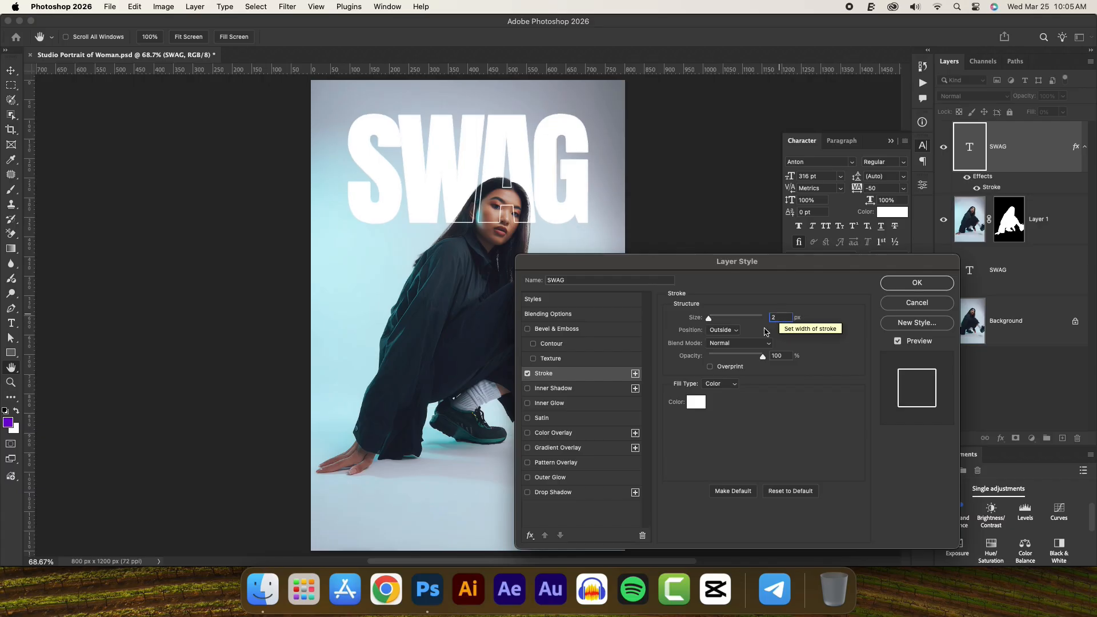
click(723, 331)
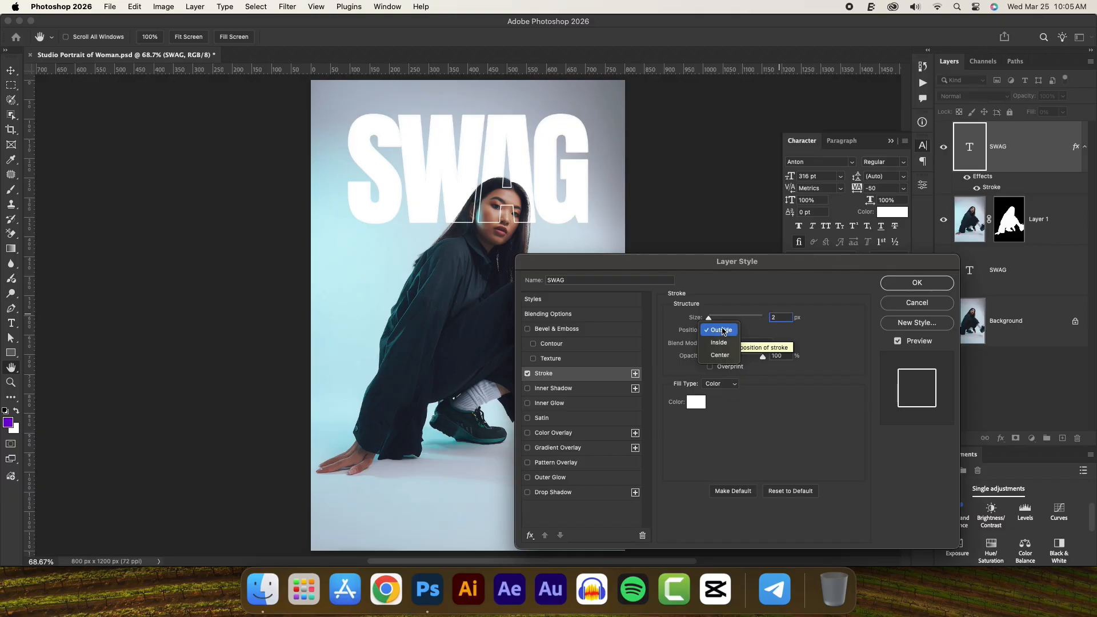
click(722, 332)
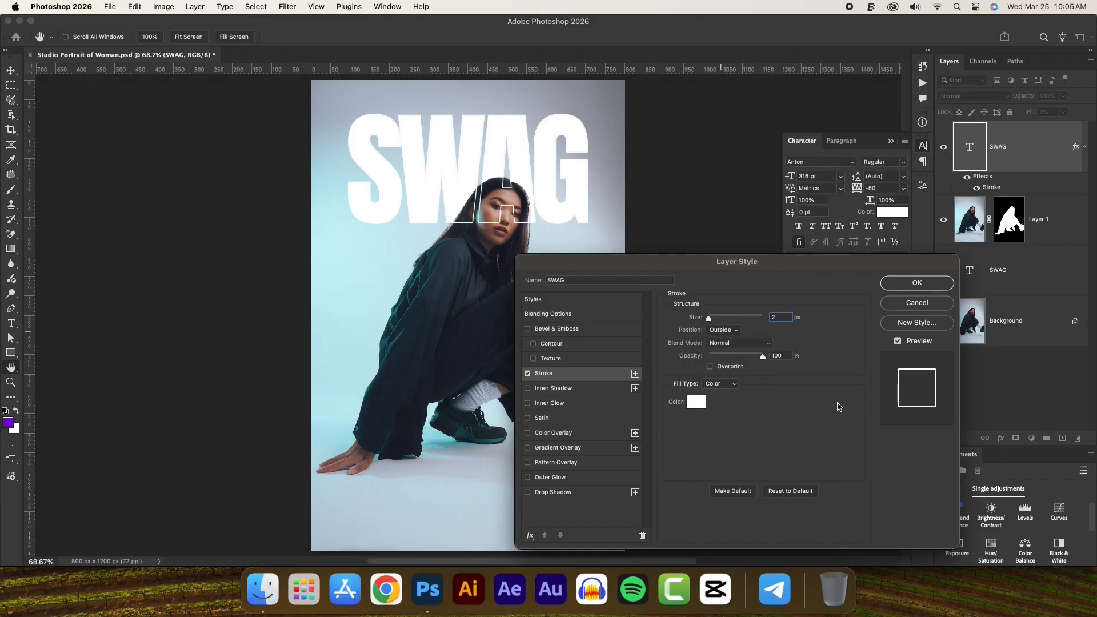
click(905, 285)
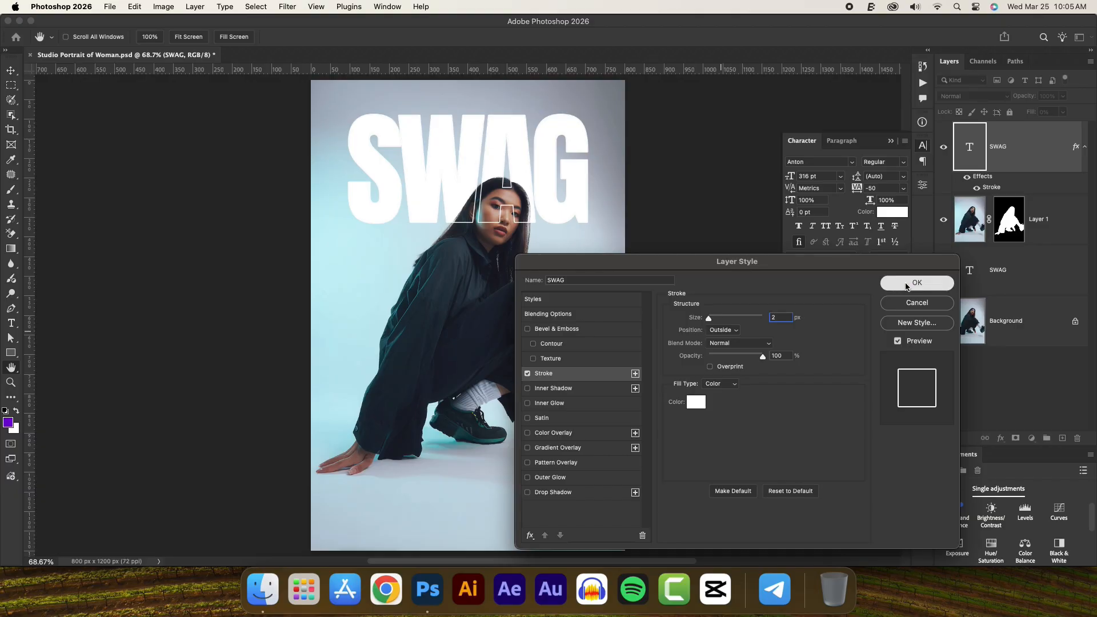
- Select both SWAG text layers and shift them together slightly down over the woman's face
click(1022, 273)
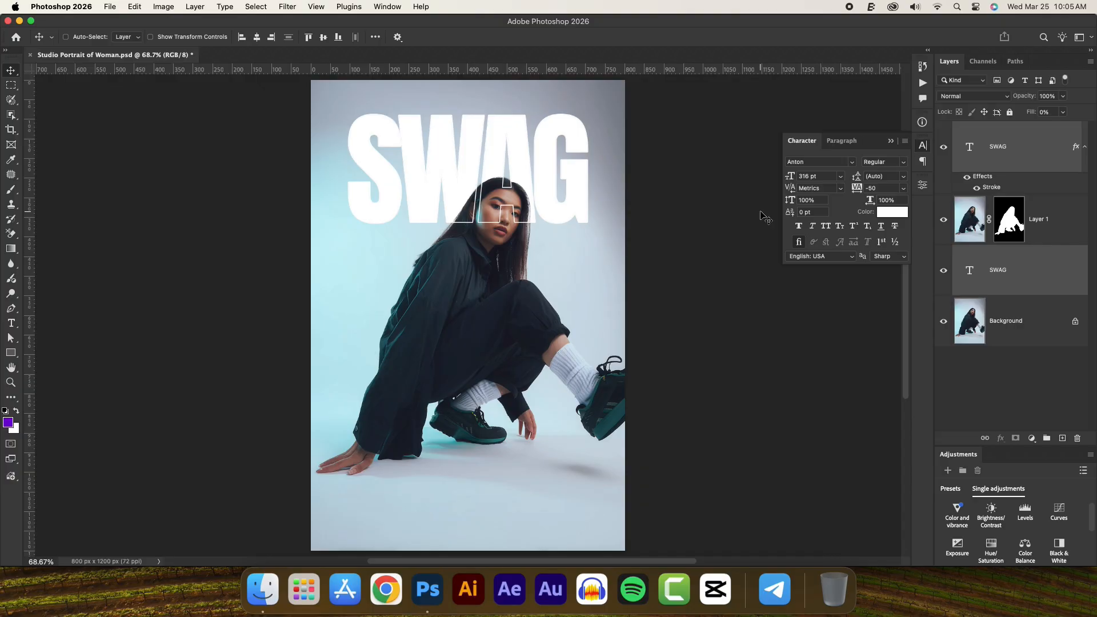
key(shift+Down)
drag(490, 167, 487, 171)
key(shift+Down)
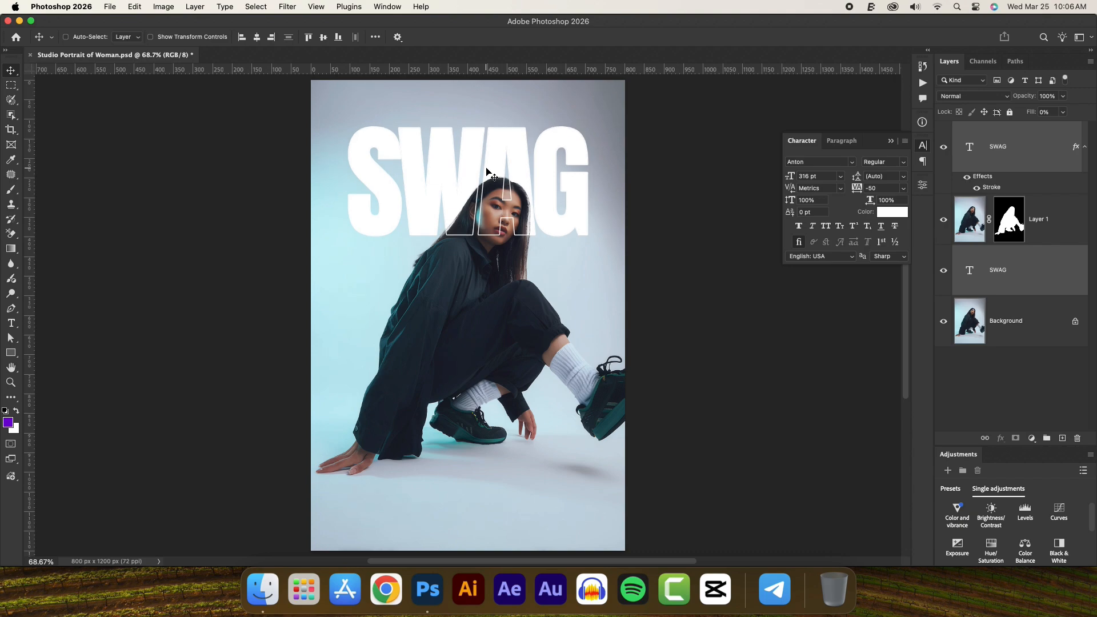
key(shift+Down)
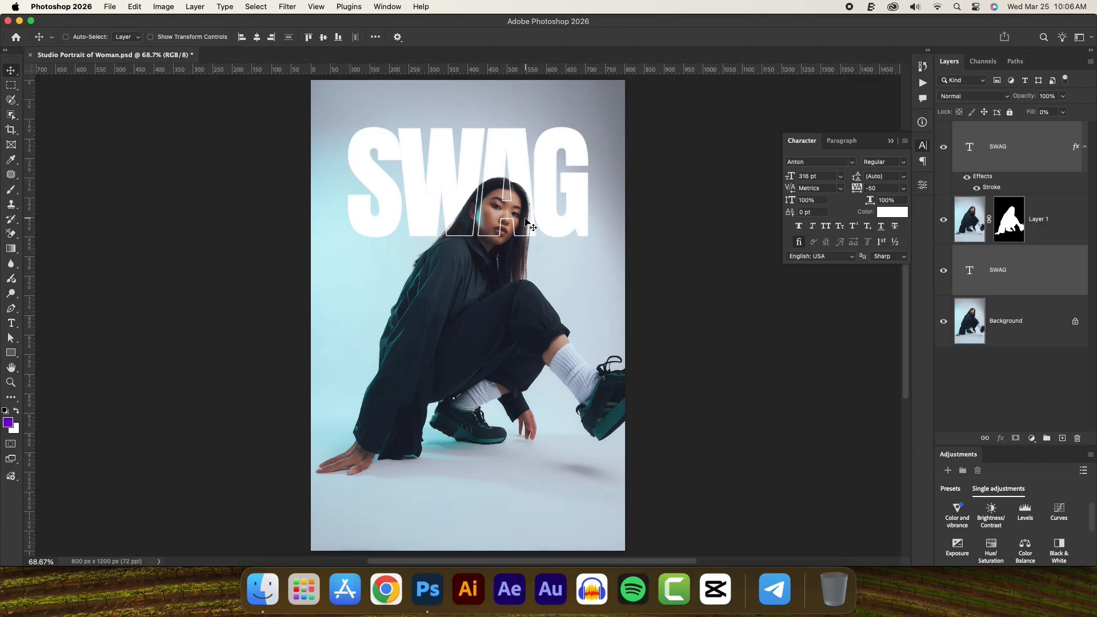
- Collapse the top SWAG layer's effects list and link the two SWAG text layers
click(1085, 148)
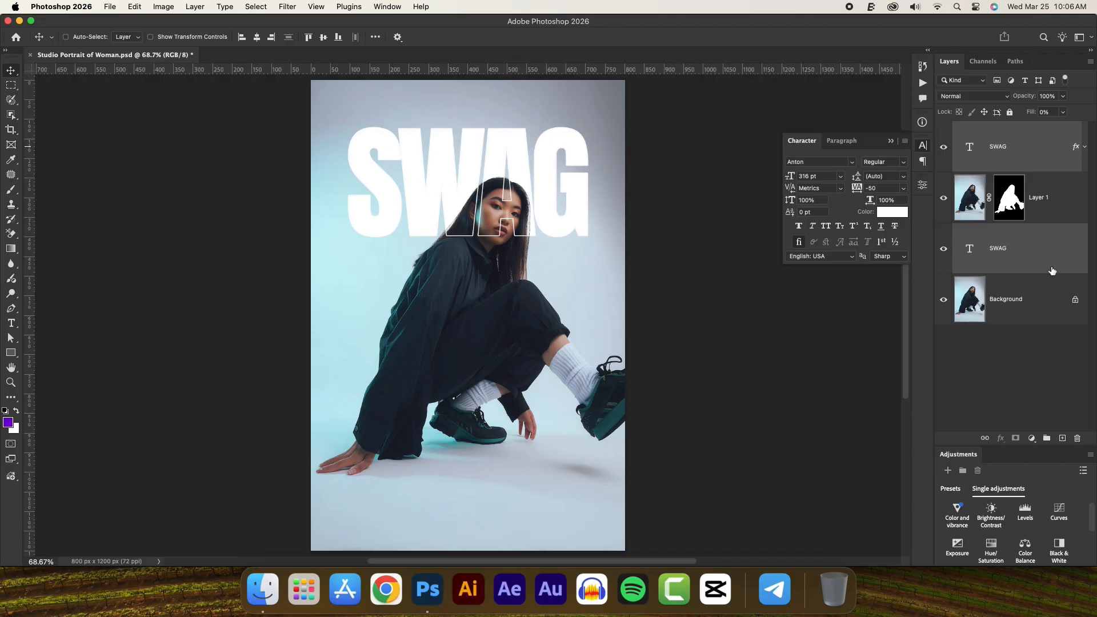
right_click(1020, 250)
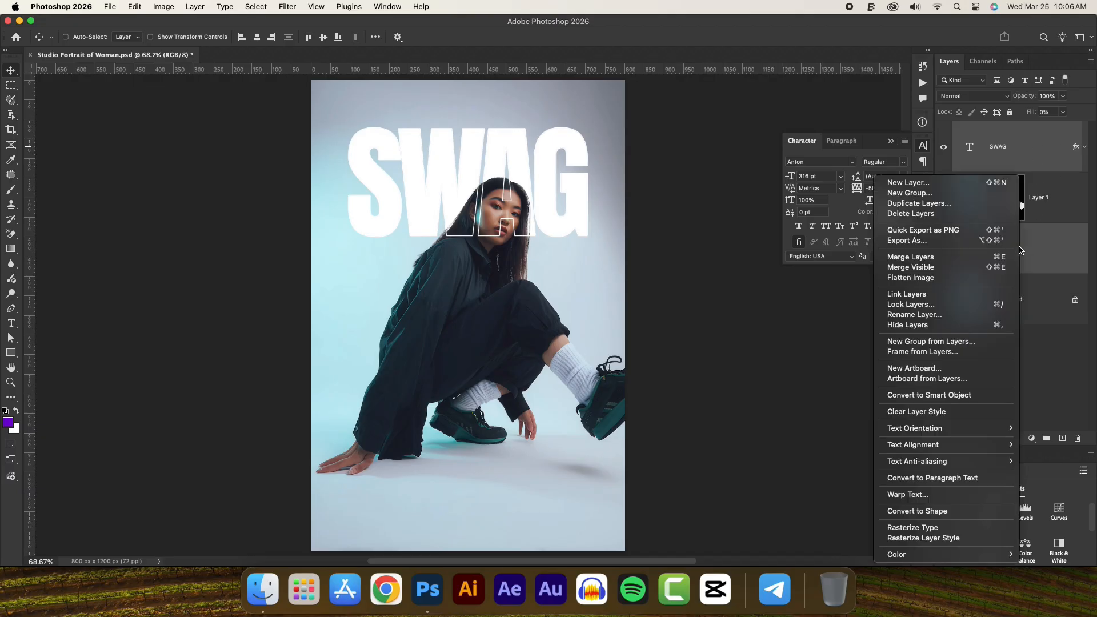
click(923, 295)
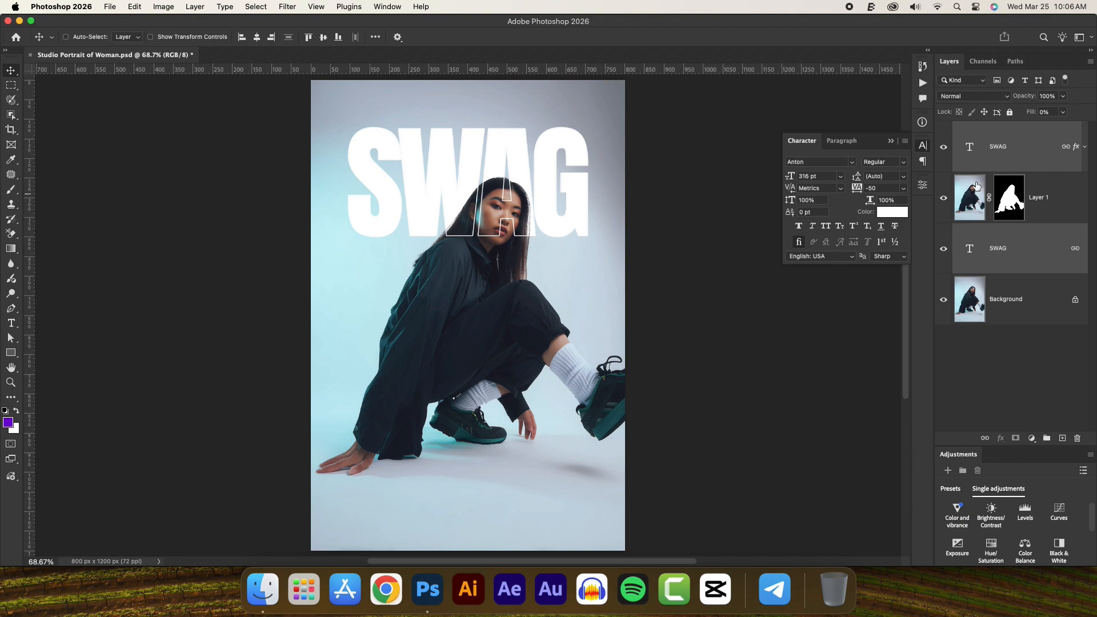
- Toggle the top SWAG layer's visibility, test the link by moving that layer up and to the right, and undo the move
click(945, 148)
click(945, 149)
click(987, 142)
drag(516, 160, 534, 142)
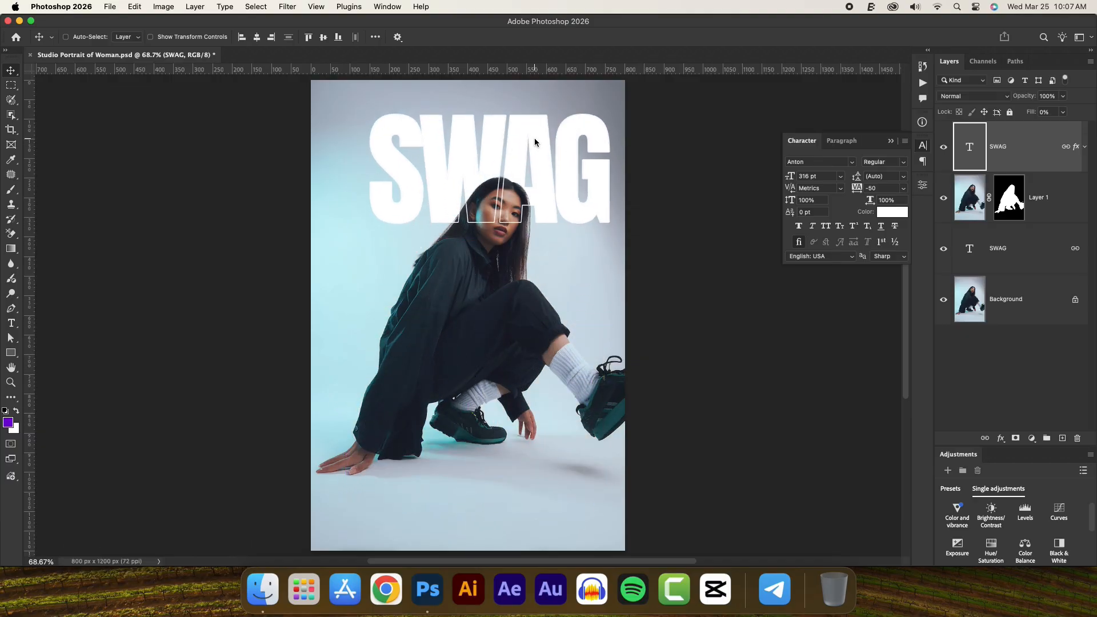
key(super+z)
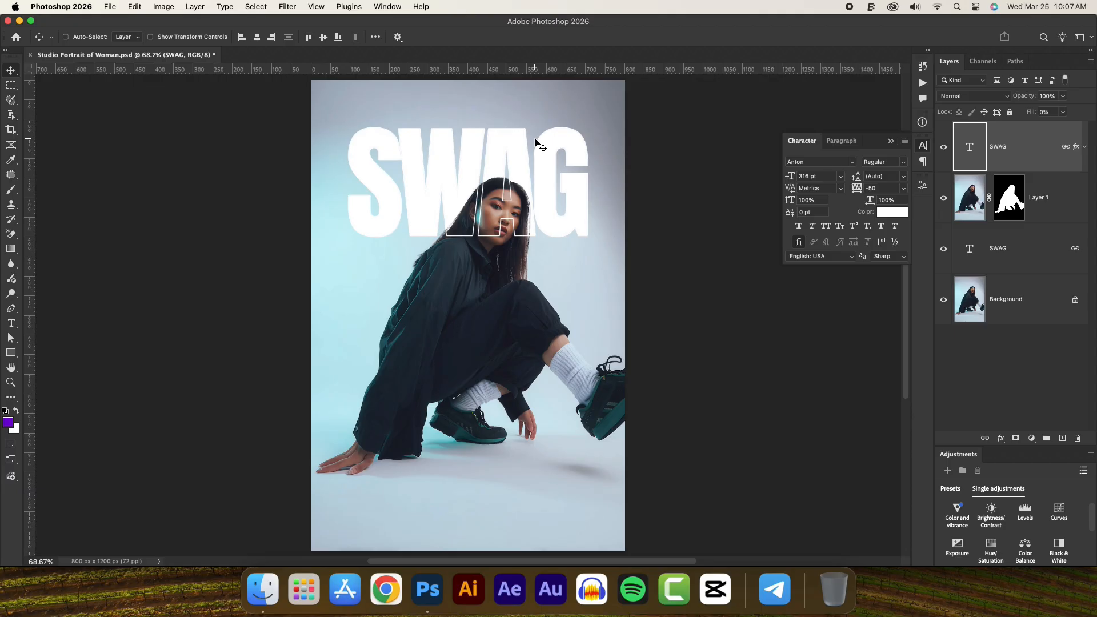